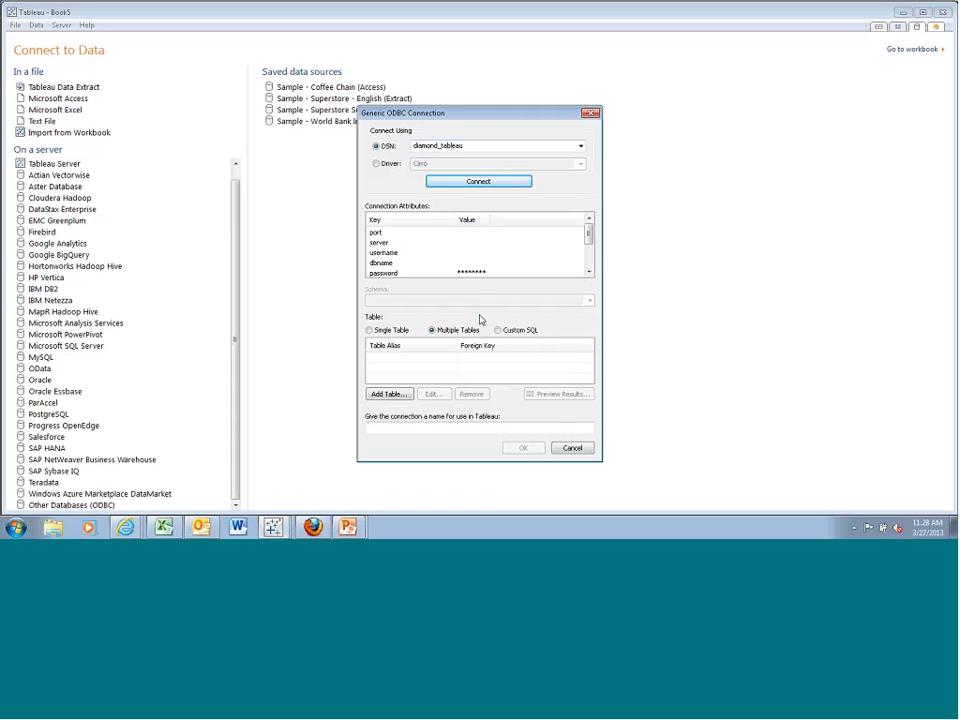
- Add the table CHIVE.default.twitter_geo with all its fields to the multiple-table connection
{"action": "left_click", "coordinate": [390, 394]}
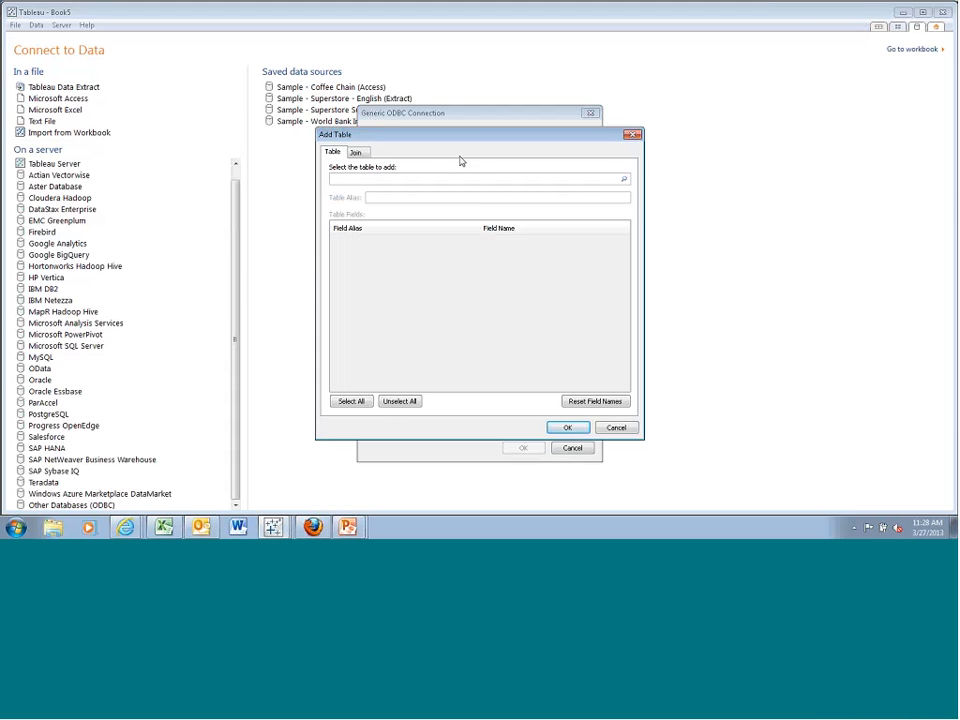
{"action": "type", "text": "CHIVE.default.twitter_geo"}
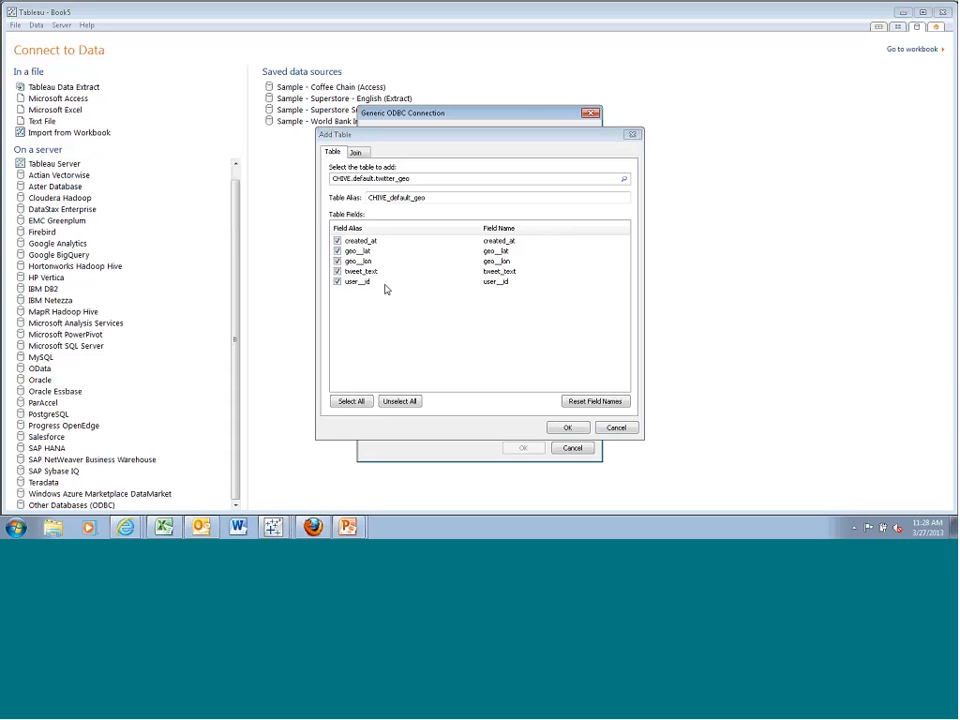
{"action": "key", "text": "Return"}
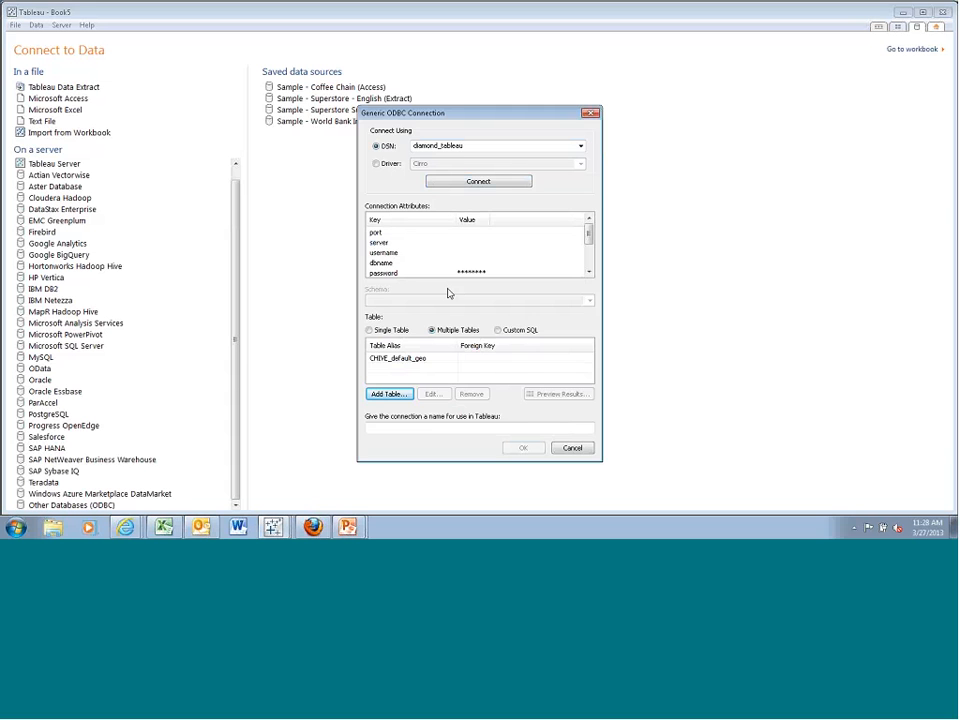
- Choose MYSQLCUST-inventory-twitter_sales from the available tables as the second table to add
{"action": "left_click", "coordinate": [389, 393]}
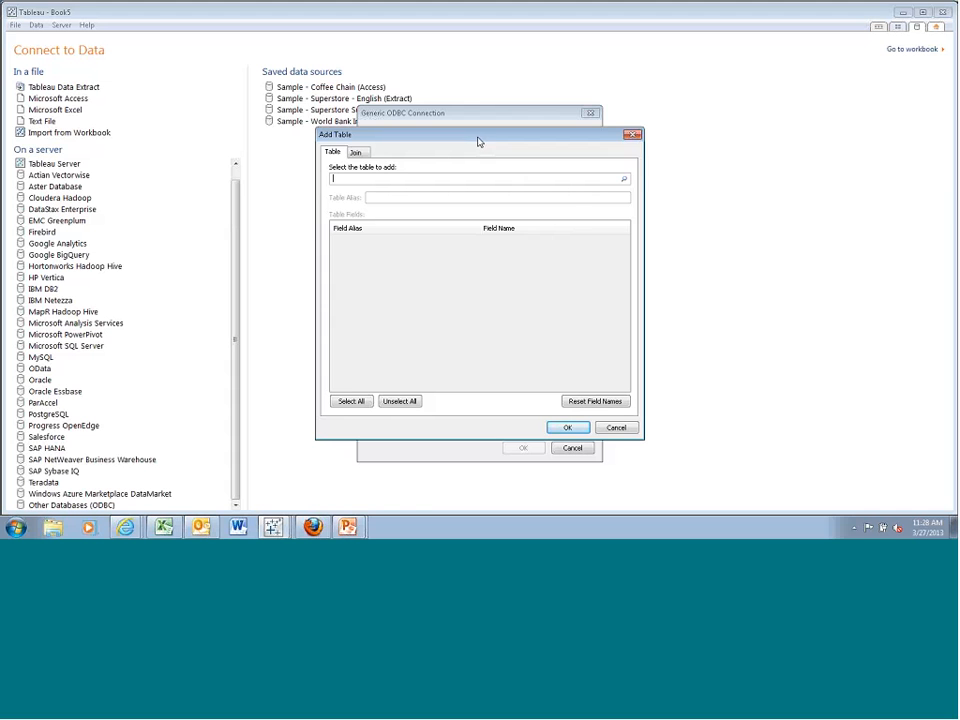
{"action": "left_click", "coordinate": [624, 180]}
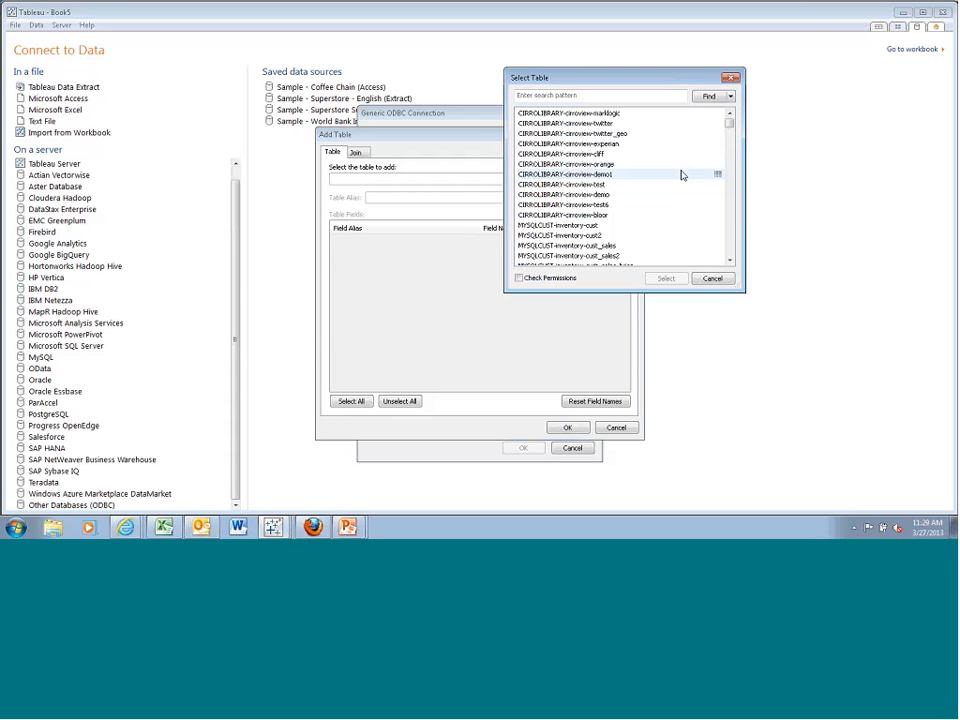
{"action": "mouse_move", "coordinate": [731, 120]}
{"action": "left_mouse_down"}
{"action": "mouse_move", "coordinate": [732, 167]}
{"action": "mouse_move", "coordinate": [732, 120]}
{"action": "left_mouse_up"}
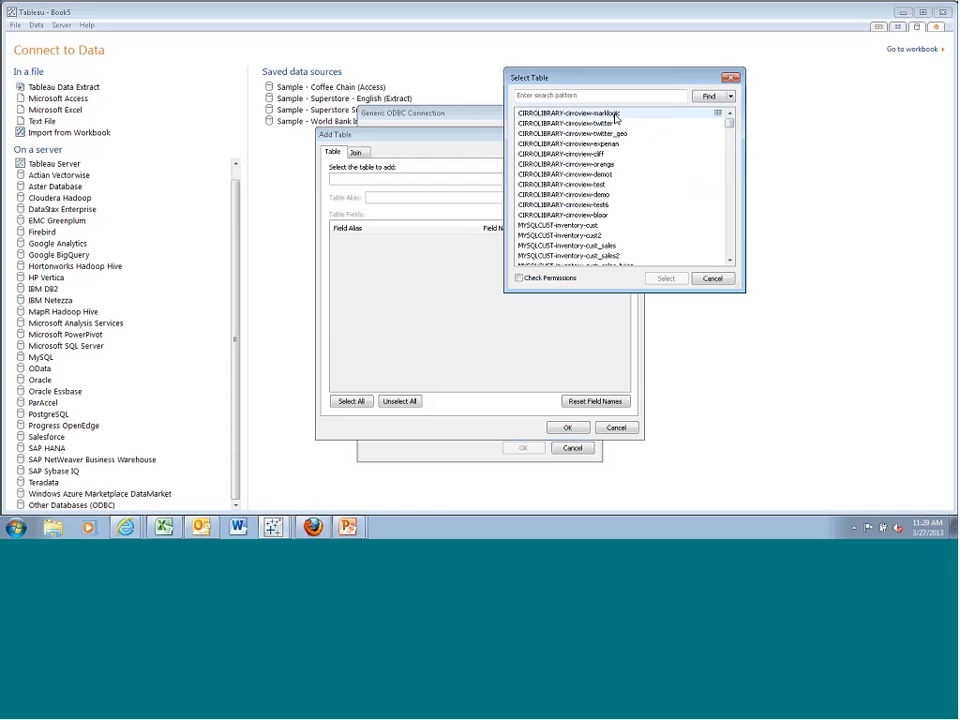
{"action": "left_click_drag", "start_coordinate": [730, 120], "coordinate": [730, 127]}
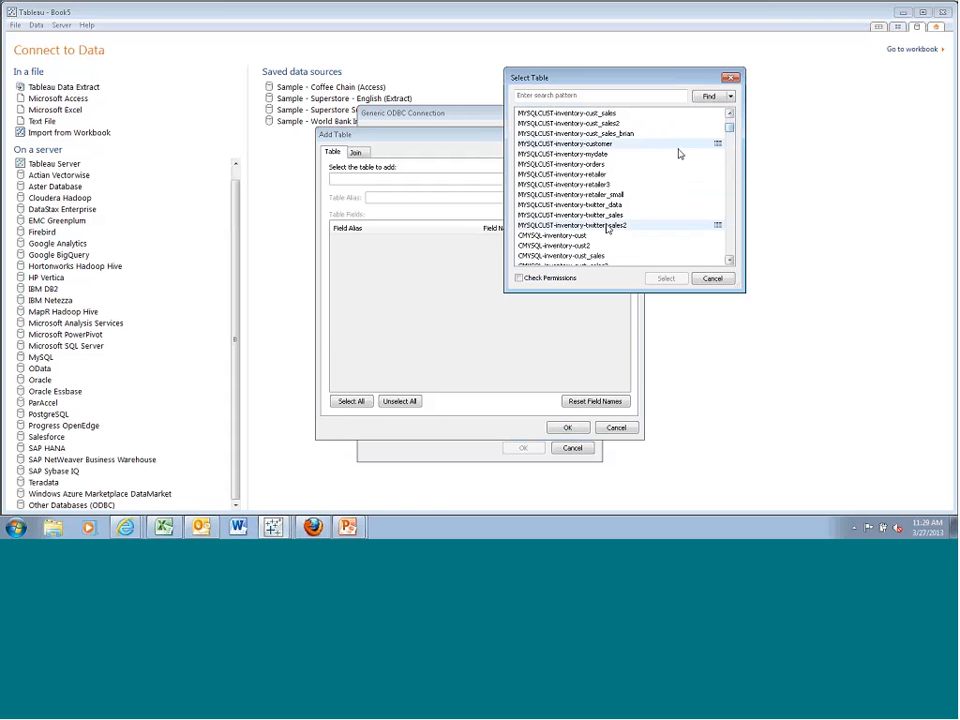
{"action": "left_click", "coordinate": [614, 216]}
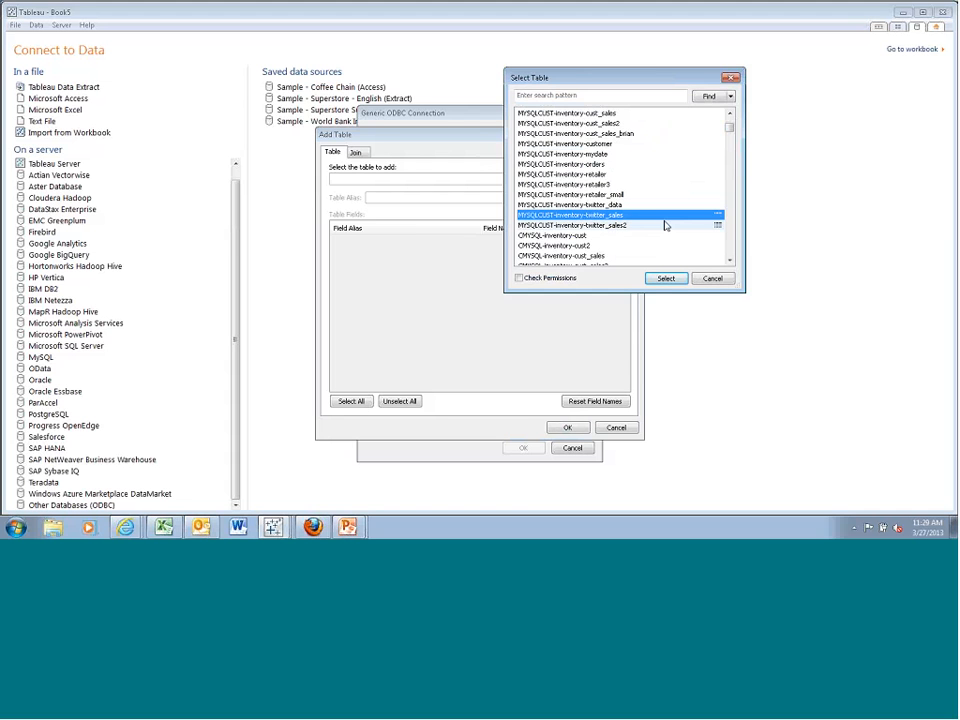
{"action": "left_click", "coordinate": [667, 279]}
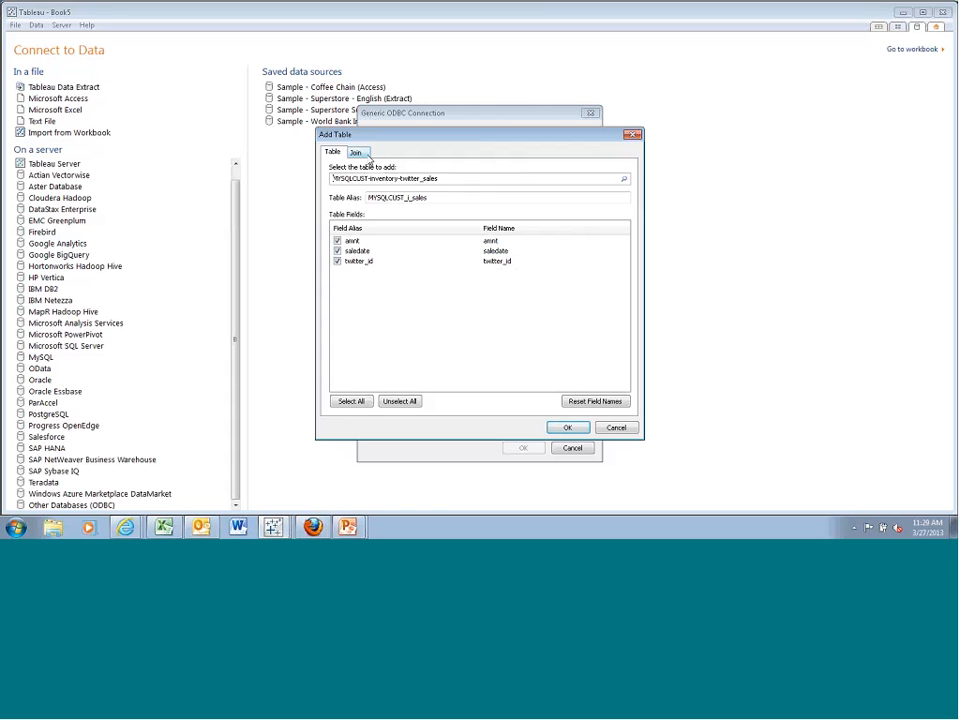
- Add the second table with an inner join matching user__id of CHIVE_default_geo to twitter_id
{"action": "left_click", "coordinate": [357, 153]}
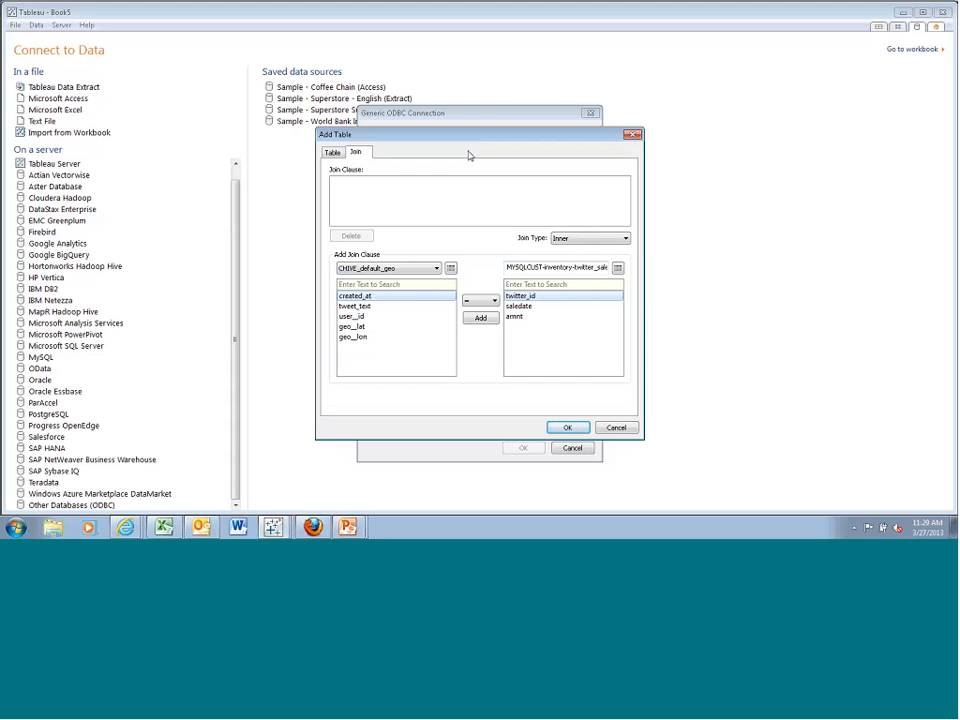
{"action": "key", "text": "Down"}
{"action": "key", "text": "Down"}
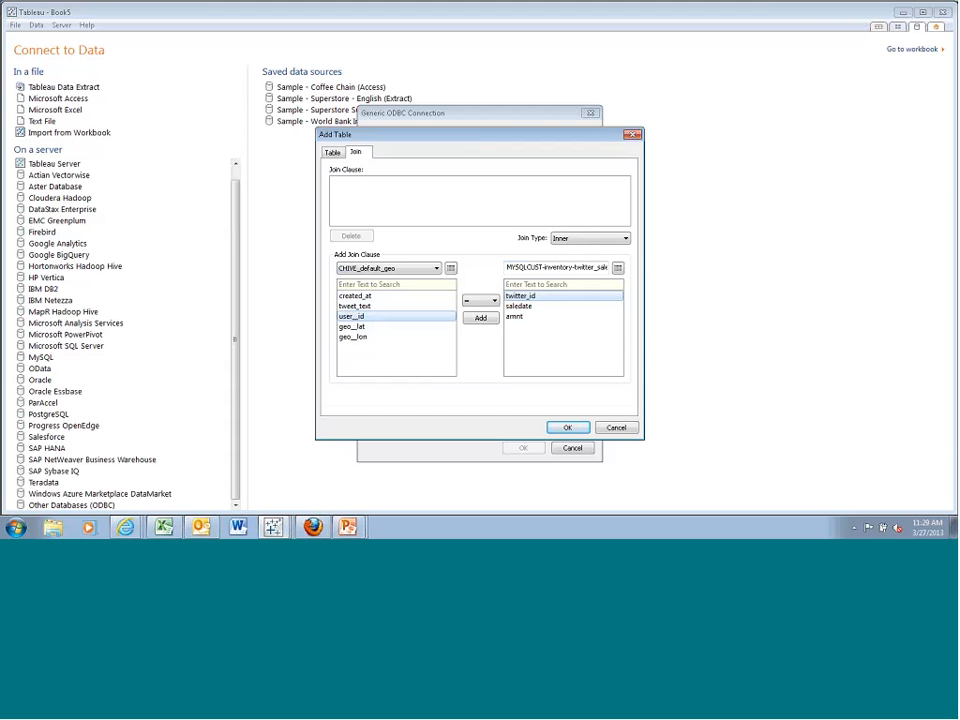
{"action": "left_click", "coordinate": [481, 319]}
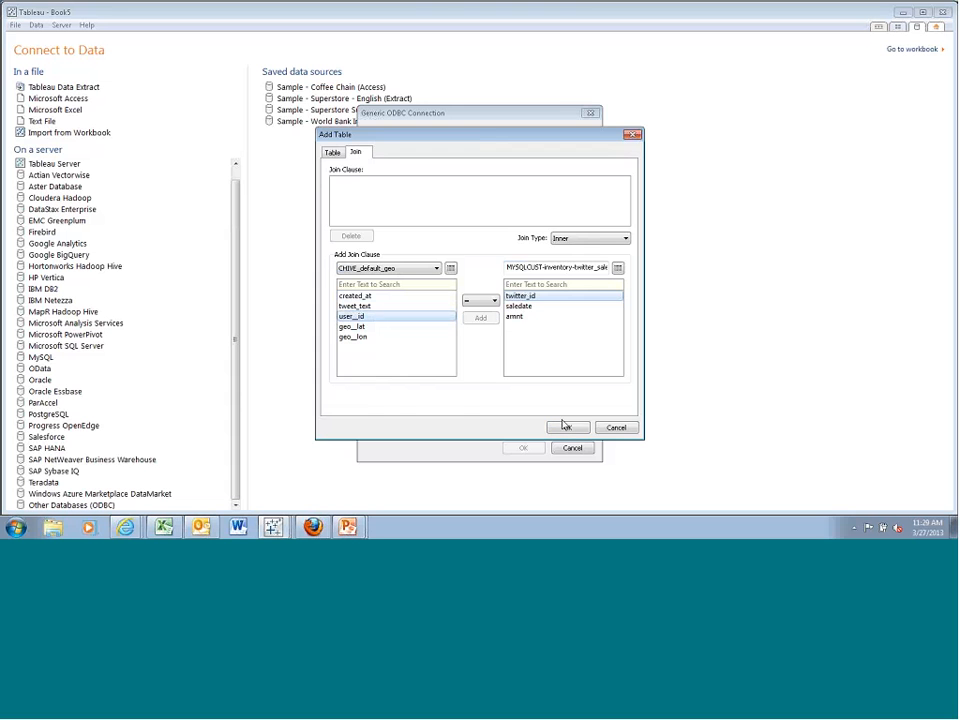
{"action": "left_click", "coordinate": [567, 427]}
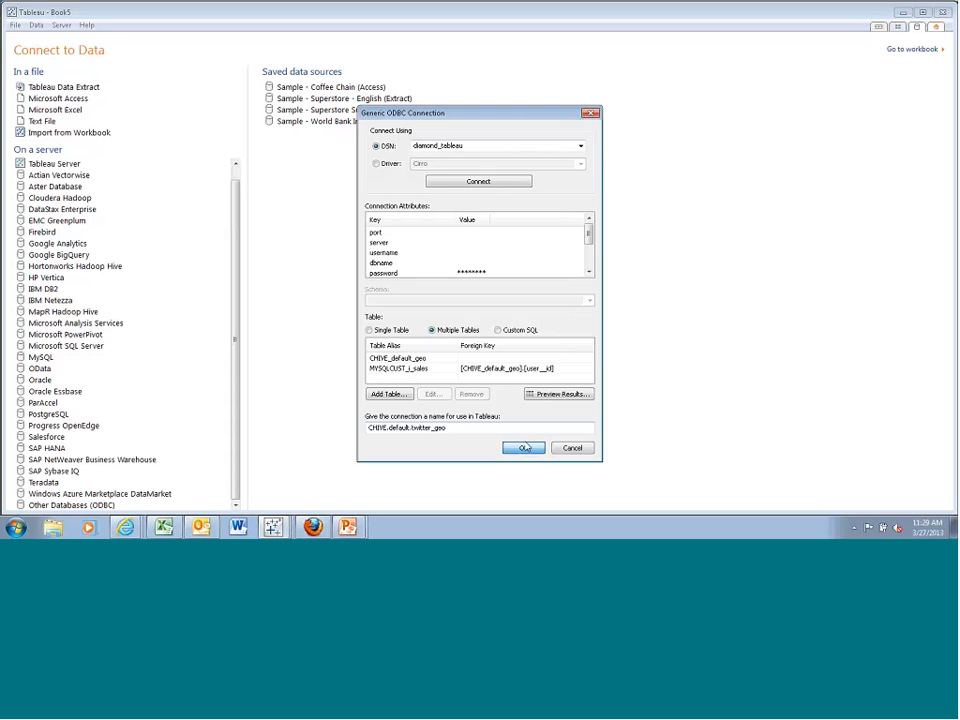
- Accept the connection and import all its data into an extract named CHIVE.default.twitter_geo in the Datasources folder
{"action": "left_click", "coordinate": [523, 448]}
{"action": "left_click", "coordinate": [540, 276]}
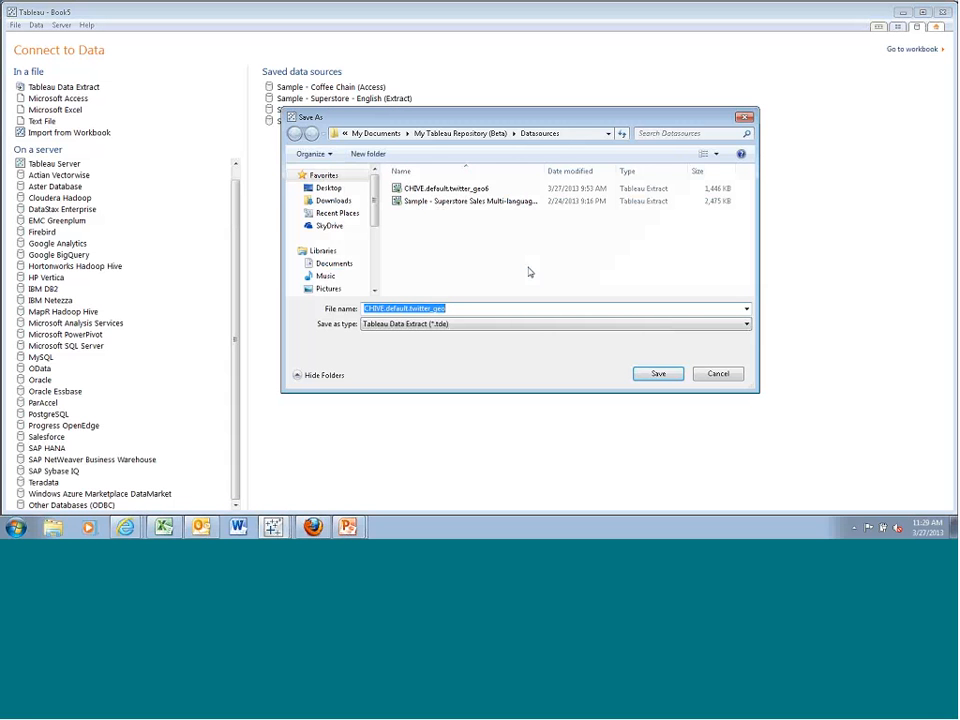
{"action": "left_click", "coordinate": [666, 374]}
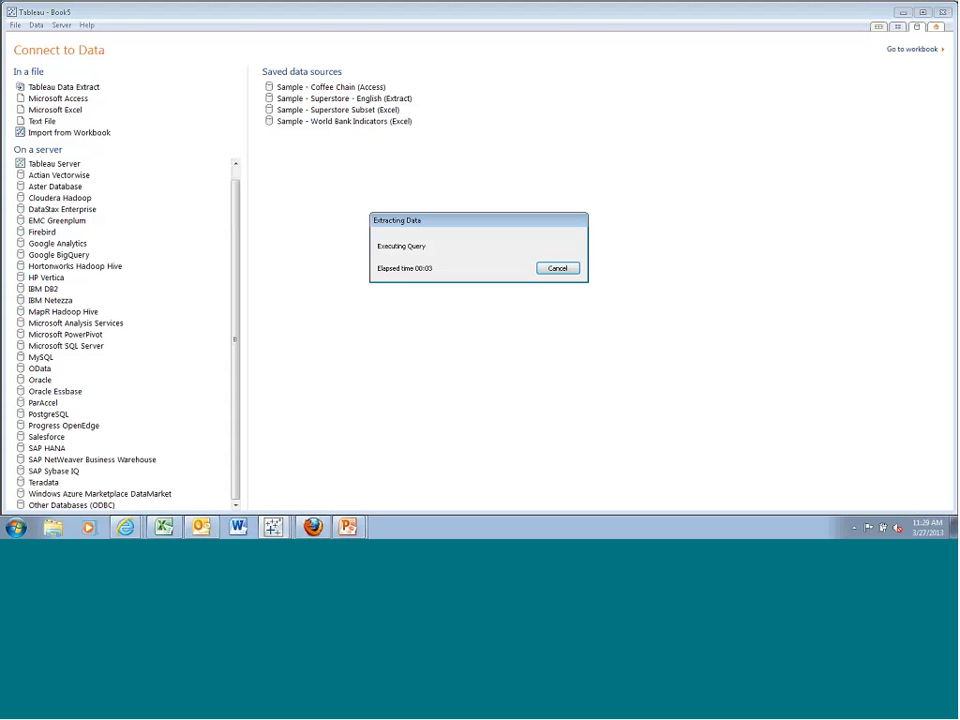
- Switch to the Book2 workbook and select the cluster of map marks around Los Angeles in Southern California
{"action": "left_click", "coordinate": [279, 530]}
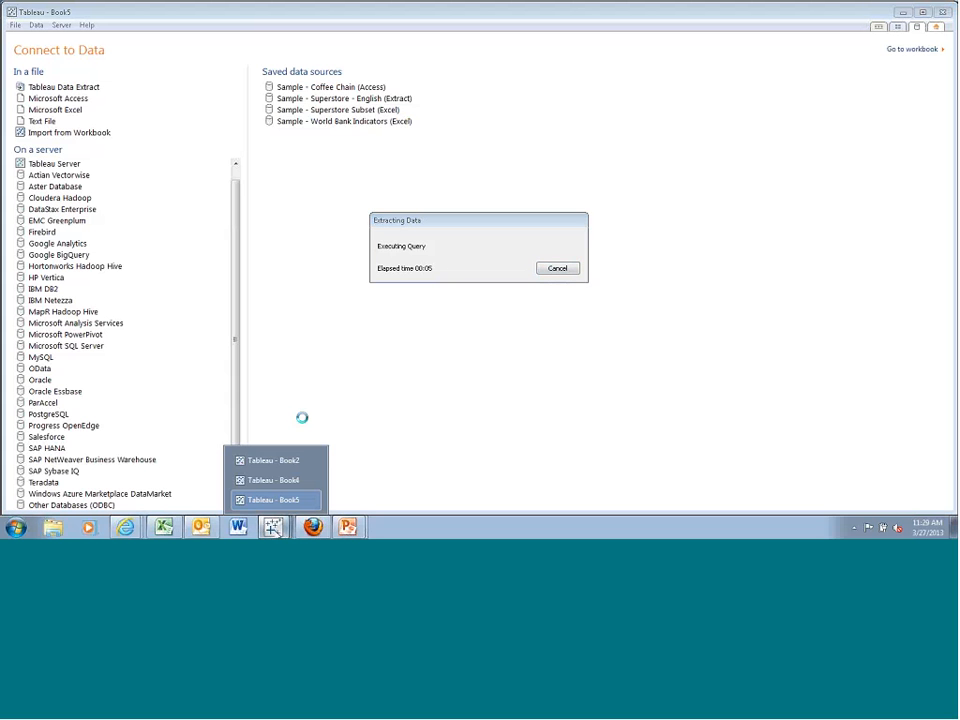
{"action": "left_click", "coordinate": [270, 481]}
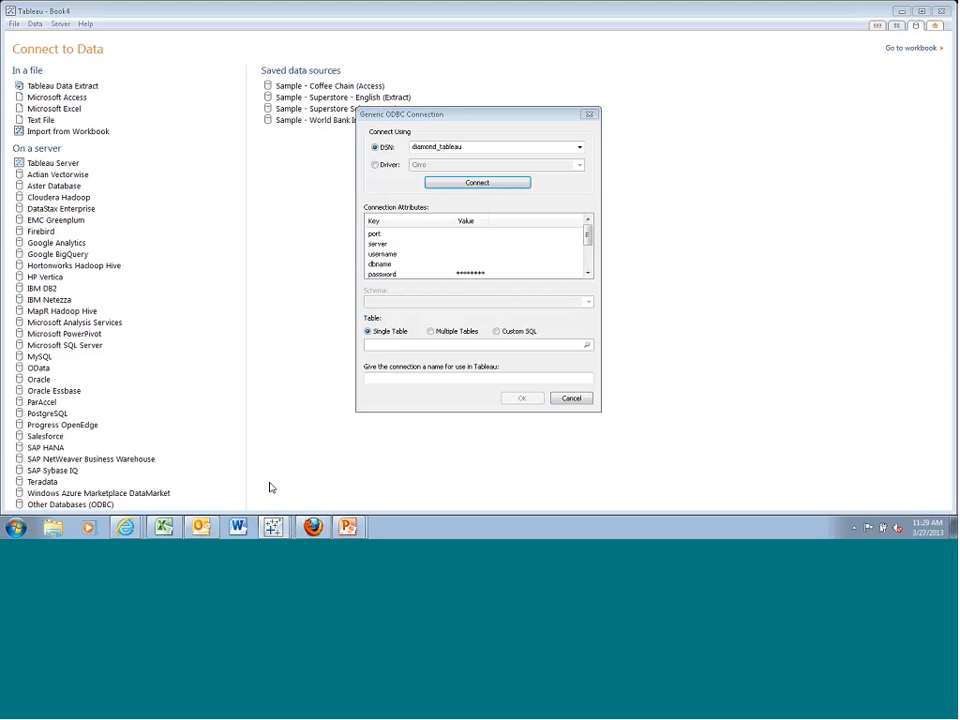
{"action": "left_click", "coordinate": [273, 527]}
{"action": "left_click", "coordinate": [272, 462]}
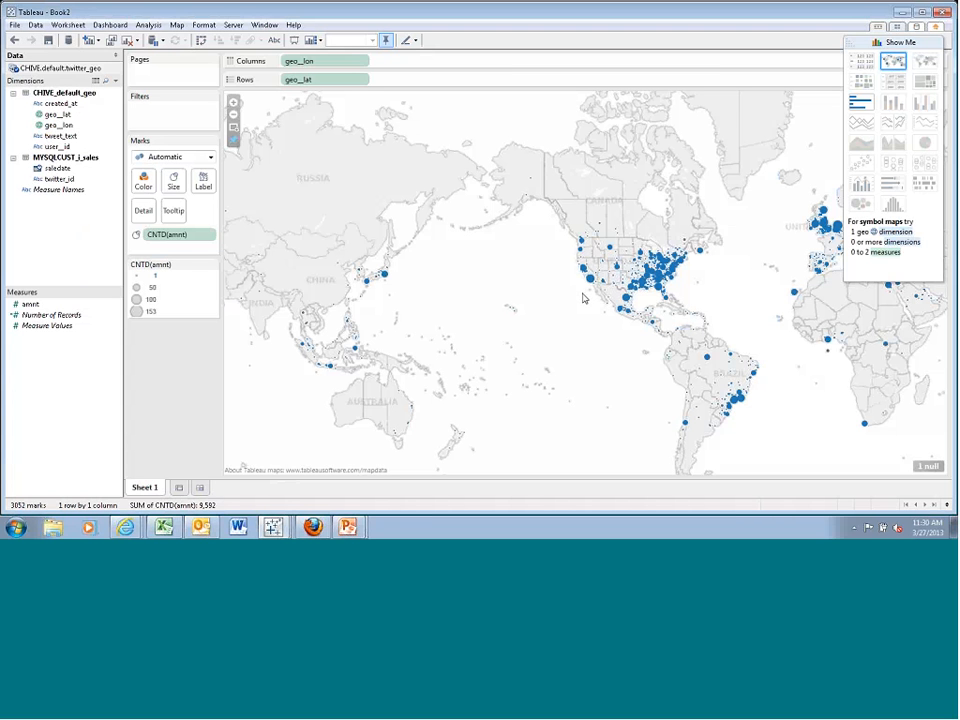
{"action": "scroll", "coordinate": [582, 295], "scroll_direction": "up", "scroll_amount": 2}
{"action": "scroll", "coordinate": [580, 288], "scroll_direction": "up", "scroll_amount": 2}
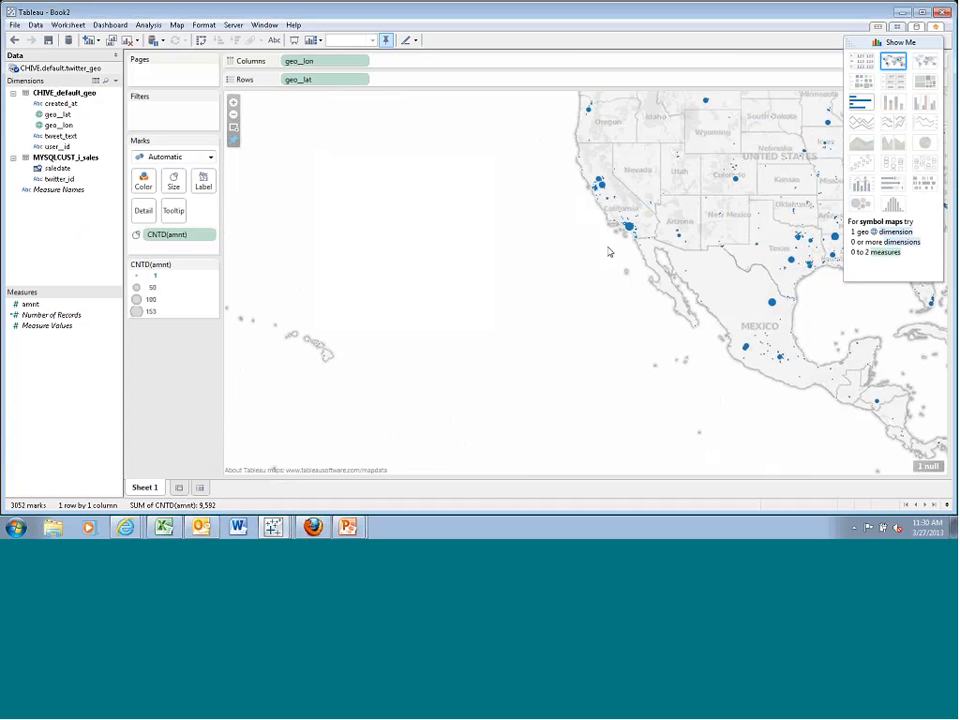
{"action": "scroll", "coordinate": [605, 256], "scroll_direction": "up", "scroll_amount": 2}
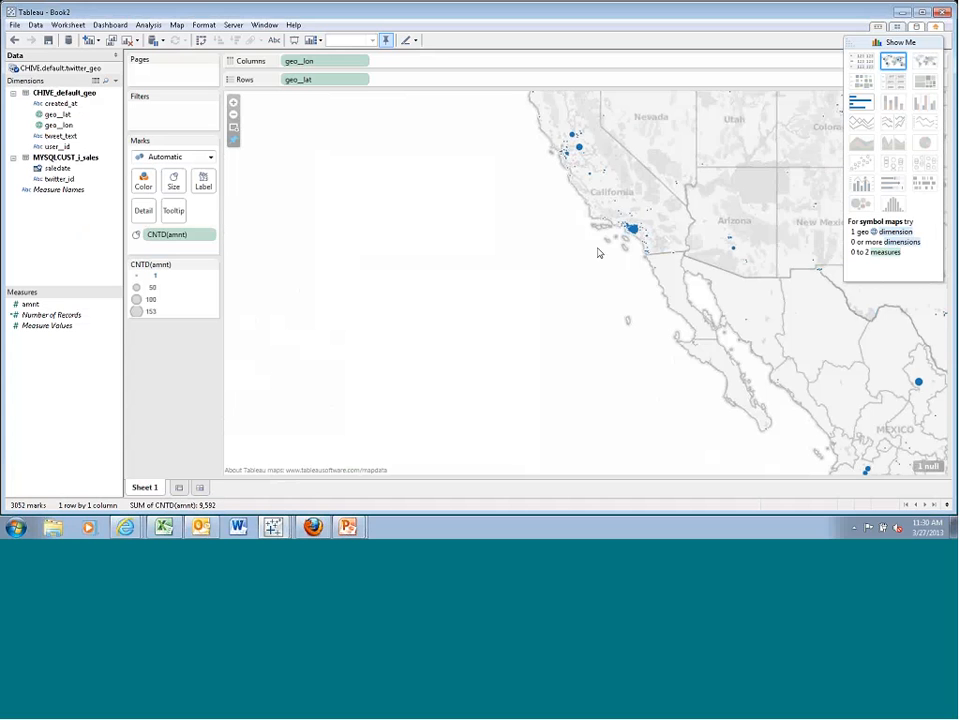
{"action": "left_click_drag", "start_coordinate": [619, 247], "coordinate": [640, 236]}
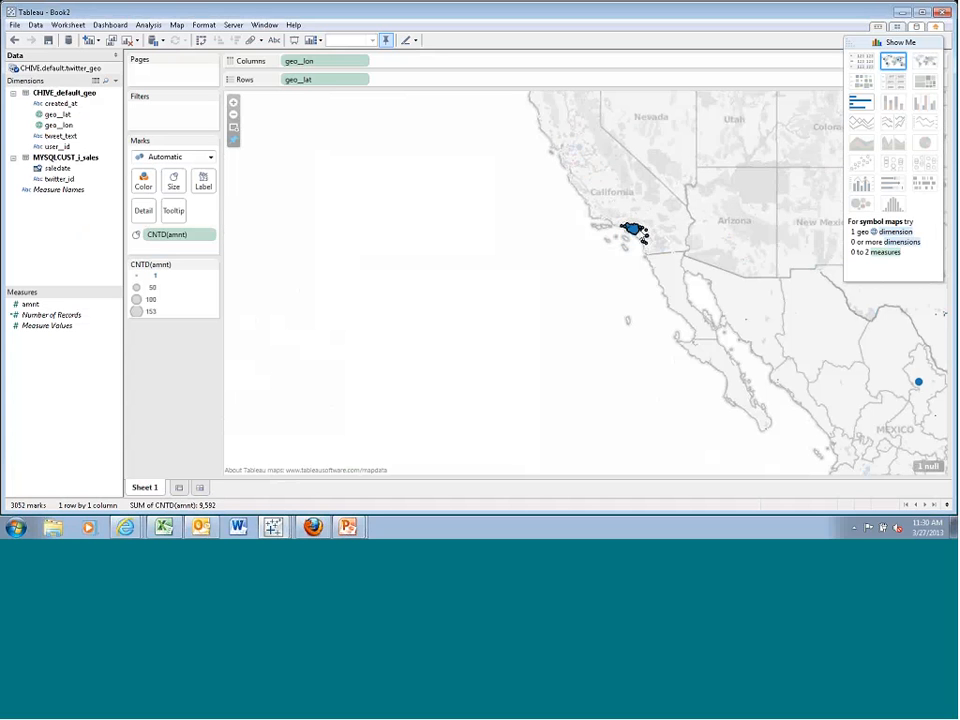
- View the underlying data of the selected marks, from the tweet fields across to the amnt column, and close it
{"action": "right_click", "coordinate": [638, 236]}
{"action": "left_click", "coordinate": [677, 256]}
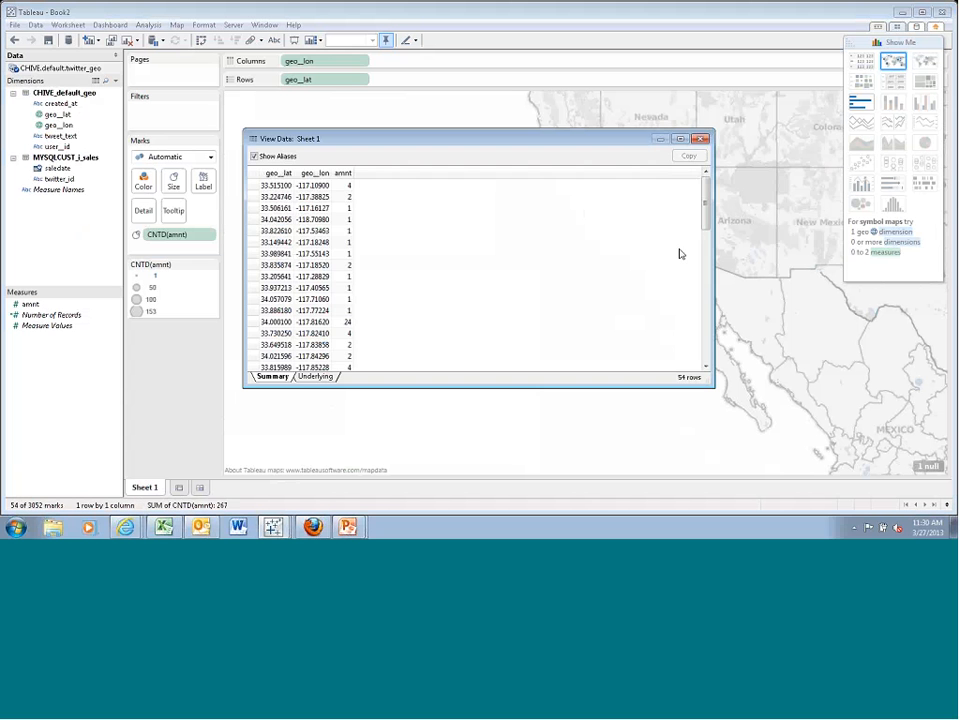
{"action": "left_click", "coordinate": [315, 377]}
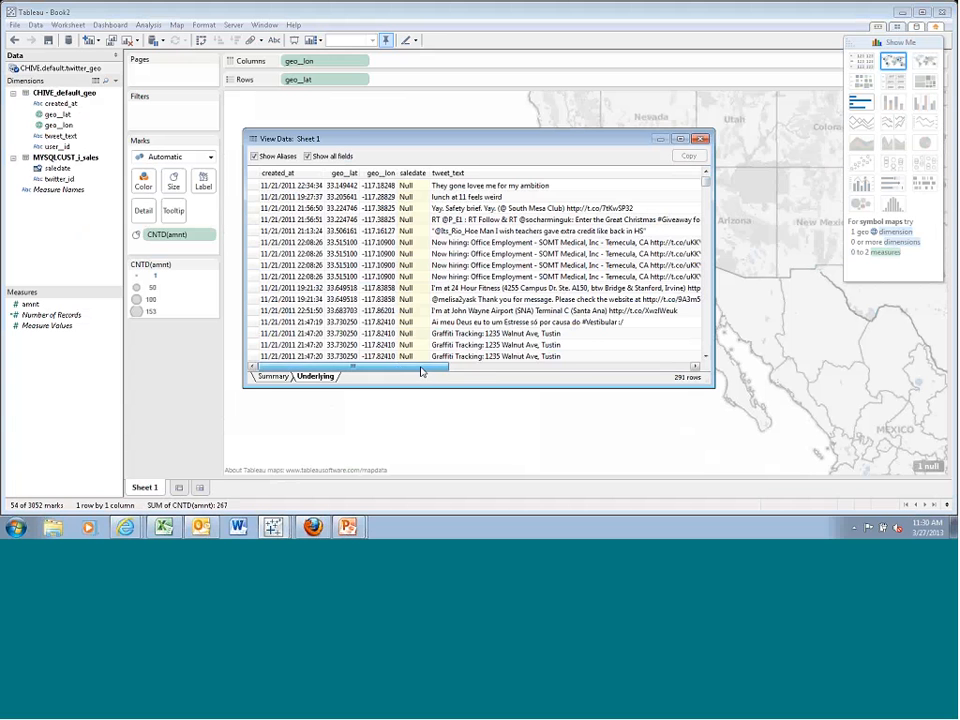
{"action": "left_click_drag", "start_coordinate": [420, 373], "coordinate": [650, 366]}
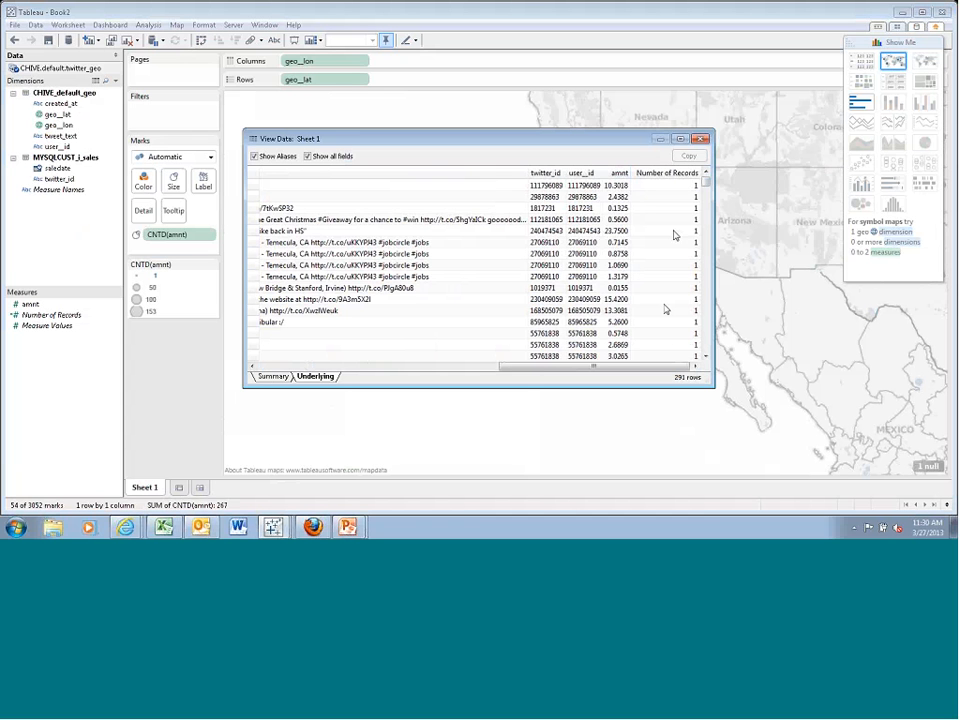
{"action": "left_click", "coordinate": [703, 140]}
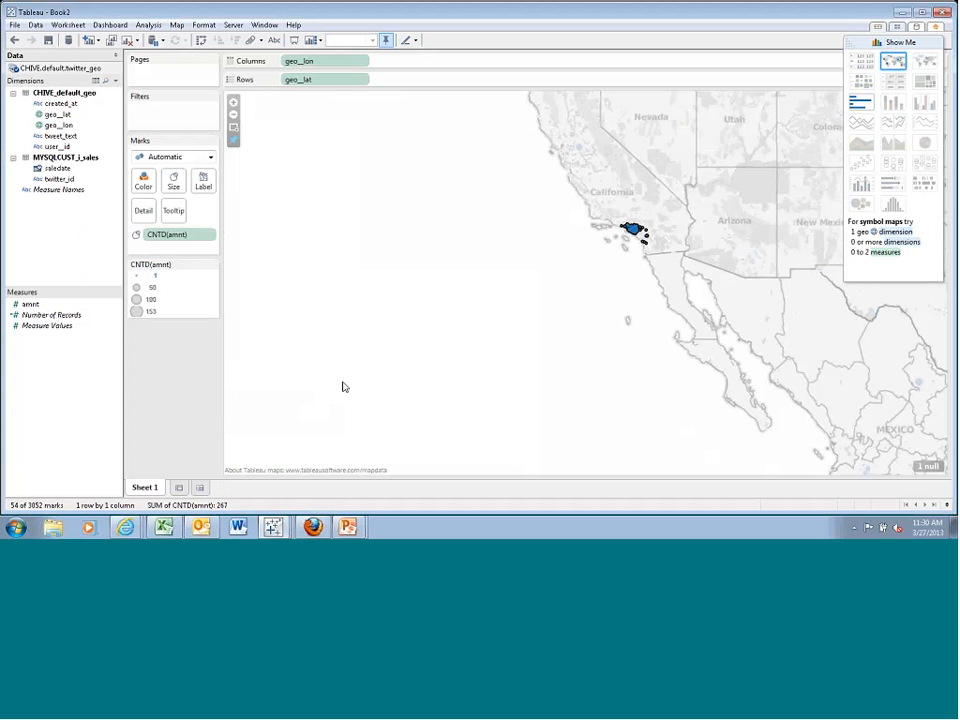
- Switch to the Book4 workbook and choose CIRROLIBRARY-cirroview-twitter_geo as the single table for its ODBC connection
{"action": "mouse_move", "coordinate": [273, 526]}
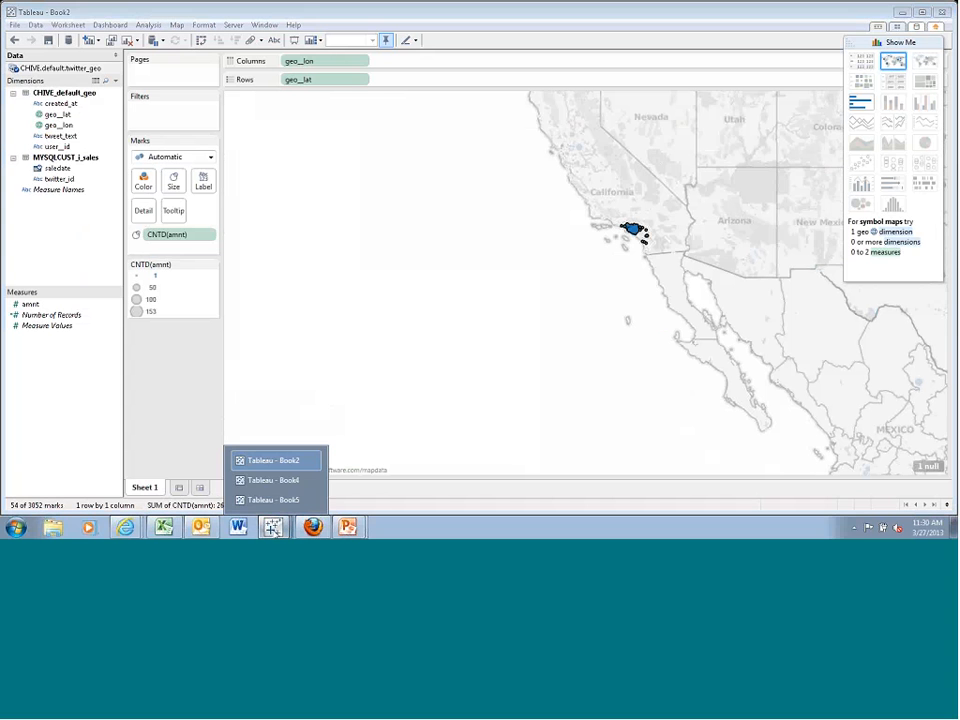
{"action": "left_click", "coordinate": [272, 499]}
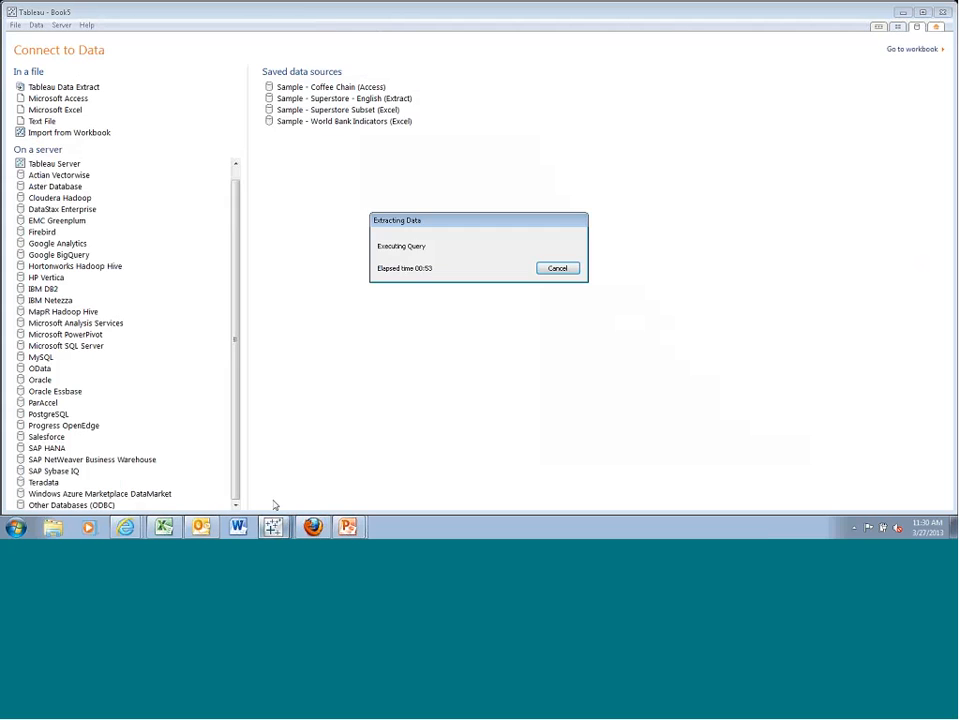
{"action": "mouse_move", "coordinate": [273, 526]}
{"action": "left_click", "coordinate": [270, 479]}
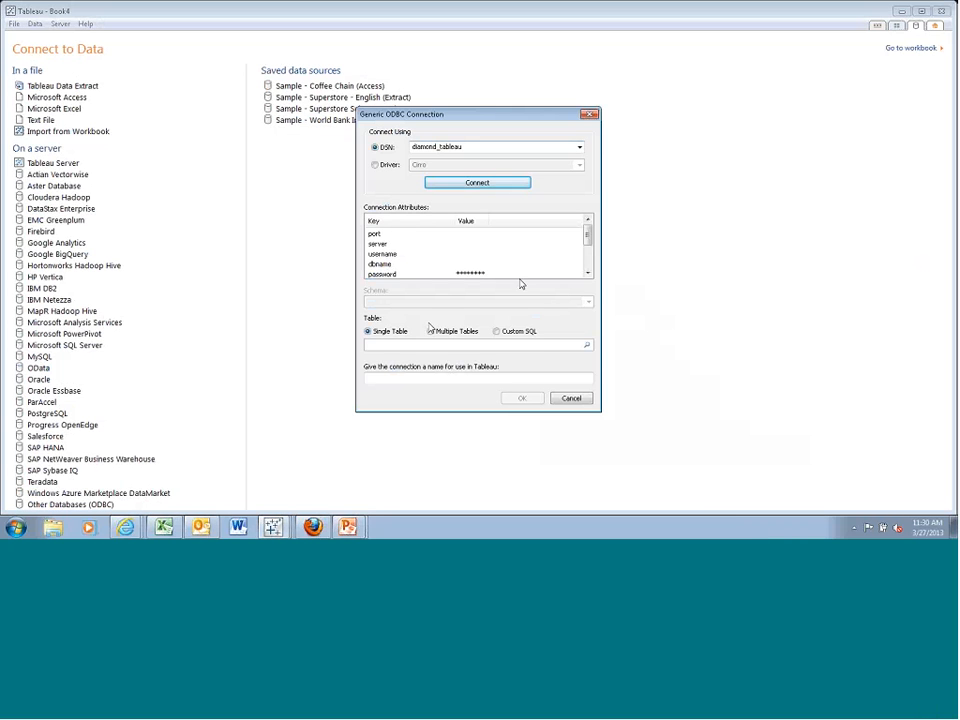
{"action": "left_click", "coordinate": [587, 344]}
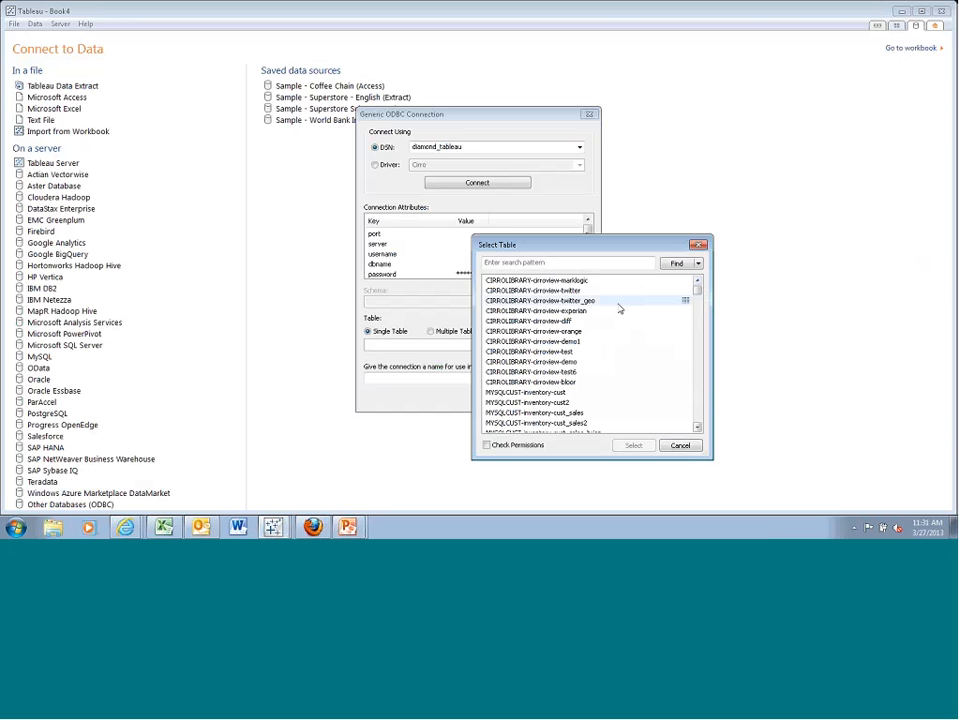
{"action": "left_click", "coordinate": [623, 302]}
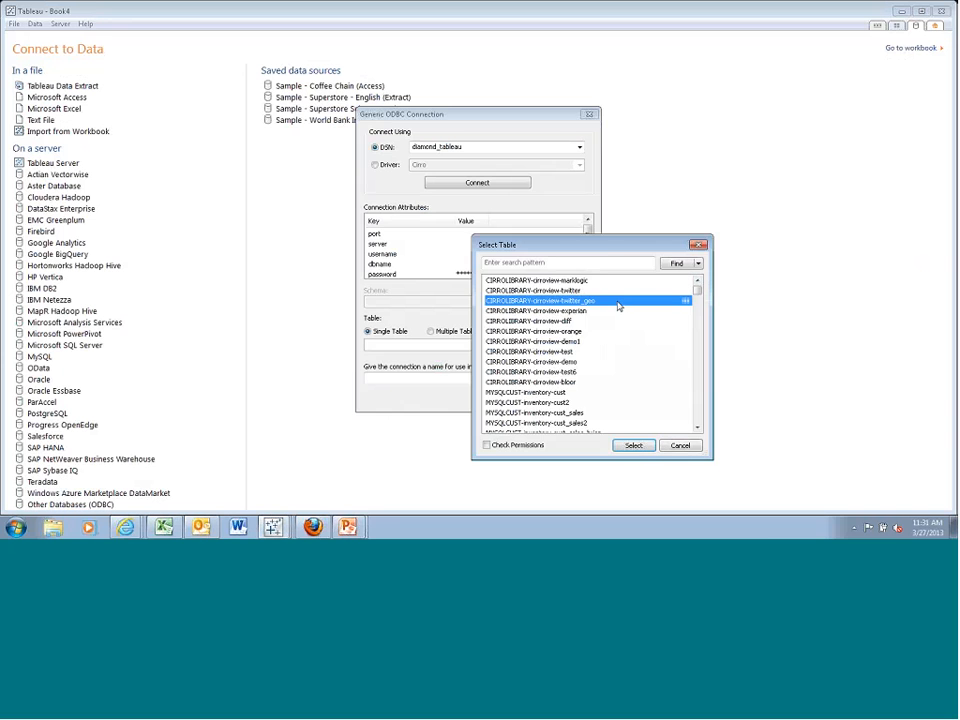
{"action": "left_click", "coordinate": [634, 446]}
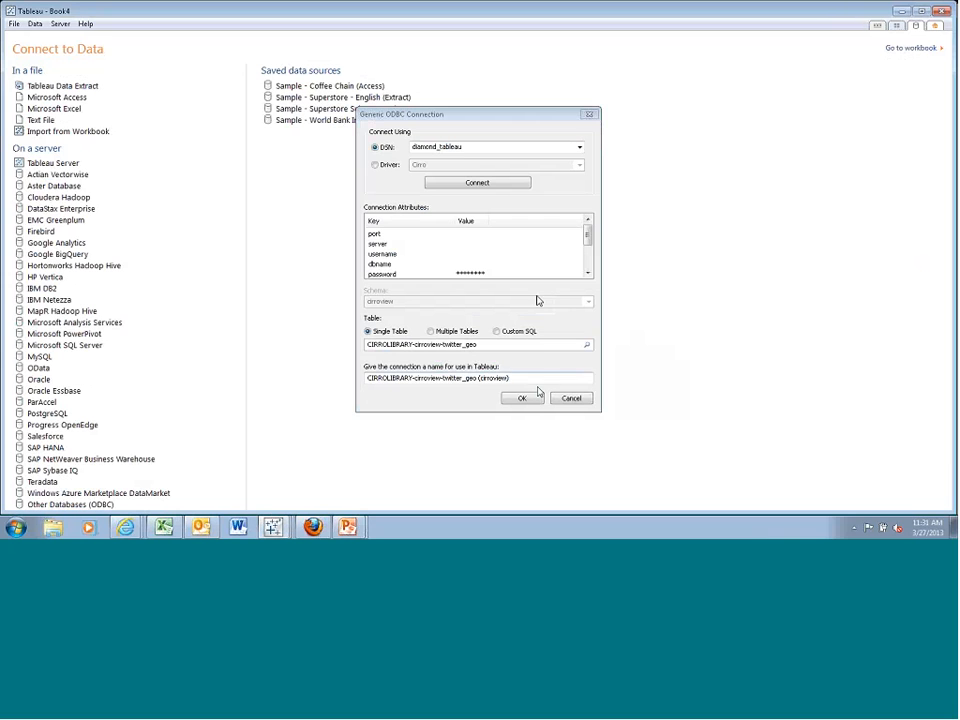
- Import all data of this connection into an extract named CIRROLIBRARY-cirroview-twitter_geo (cirroview)
{"action": "left_click", "coordinate": [519, 398]}
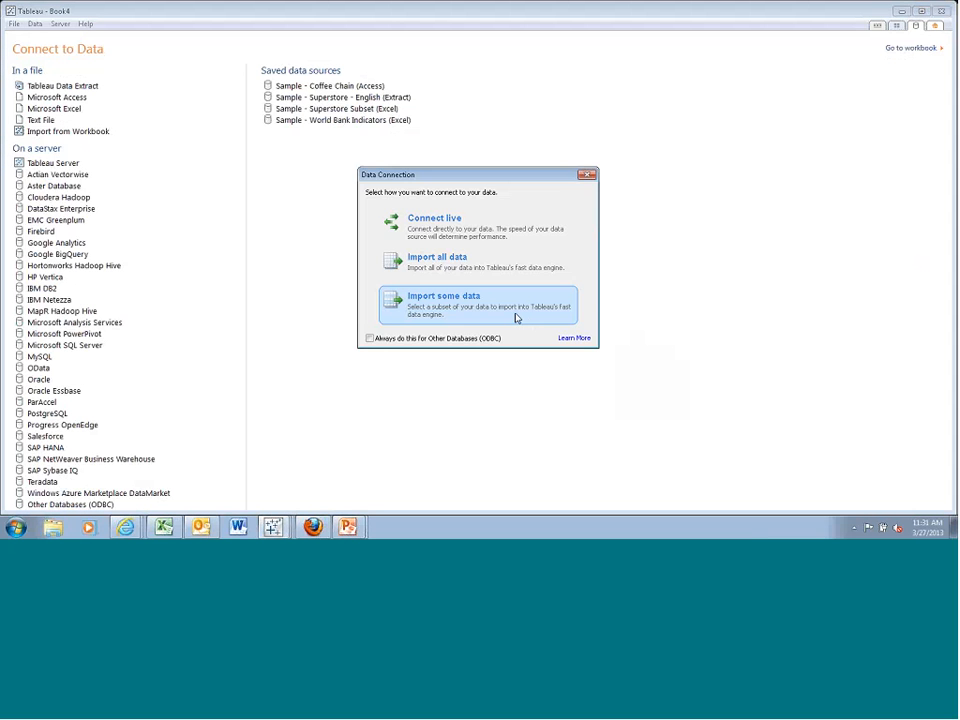
{"action": "left_click", "coordinate": [500, 268]}
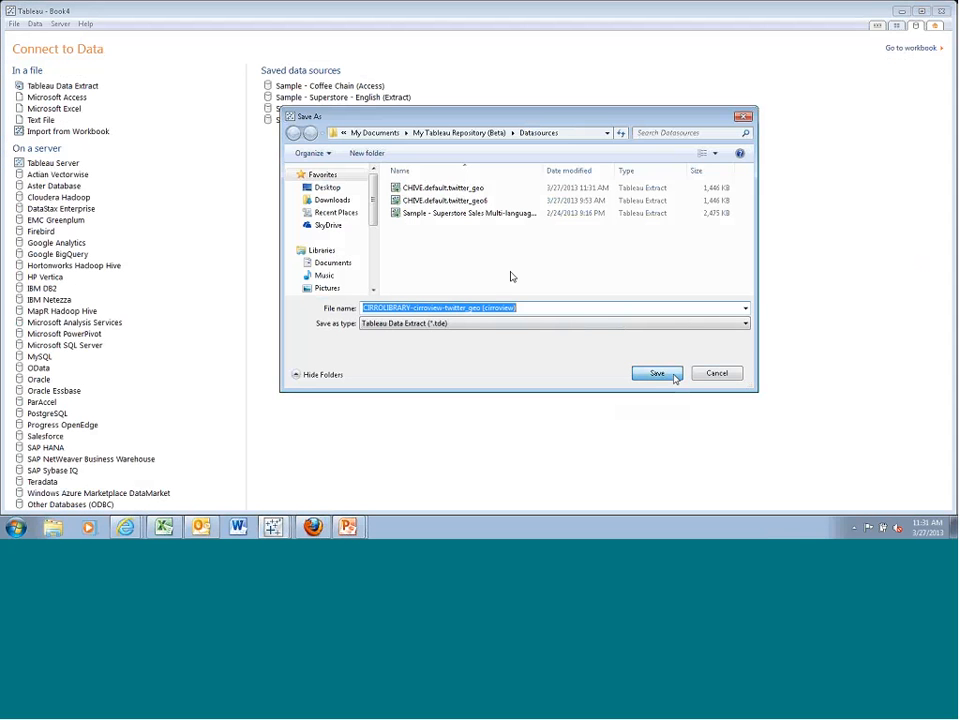
{"action": "key", "text": "Return"}
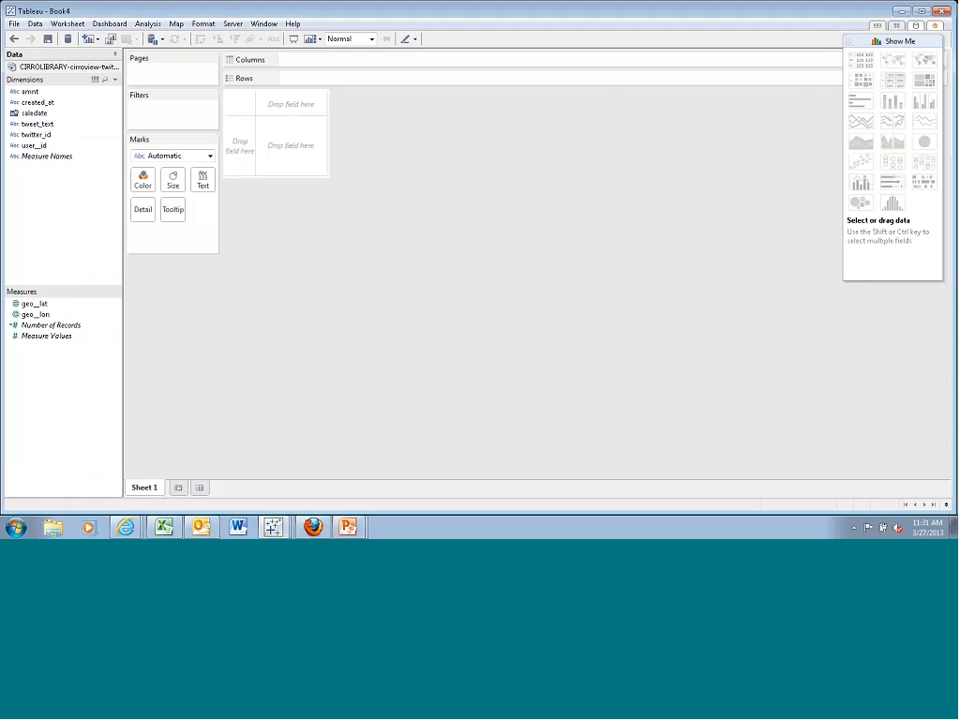
- Turn the amnt dimension into a measure and change its data type to Number
{"action": "left_click_drag", "start_coordinate": [29, 91], "coordinate": [78, 368]}
{"action": "right_click", "coordinate": [57, 308]}
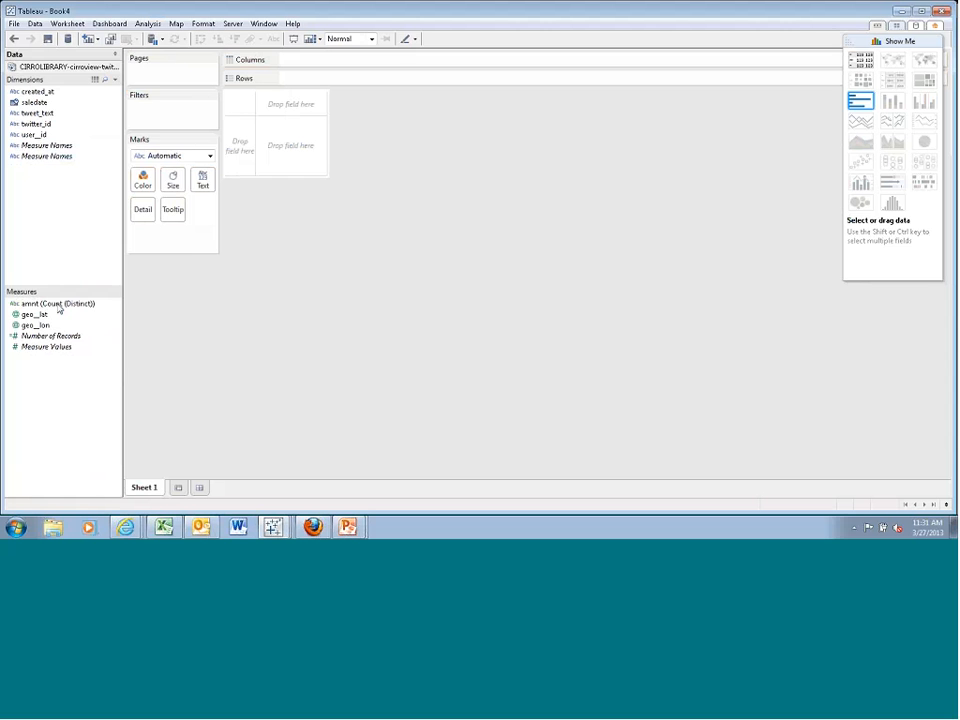
{"action": "mouse_move", "coordinate": [150, 240]}
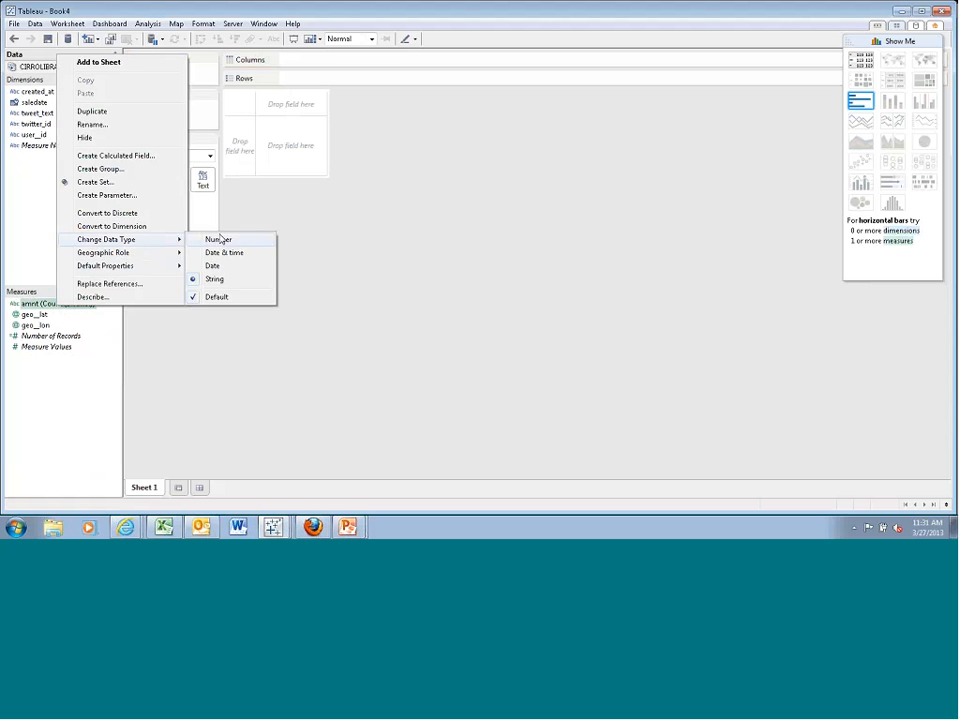
{"action": "left_click", "coordinate": [235, 242]}
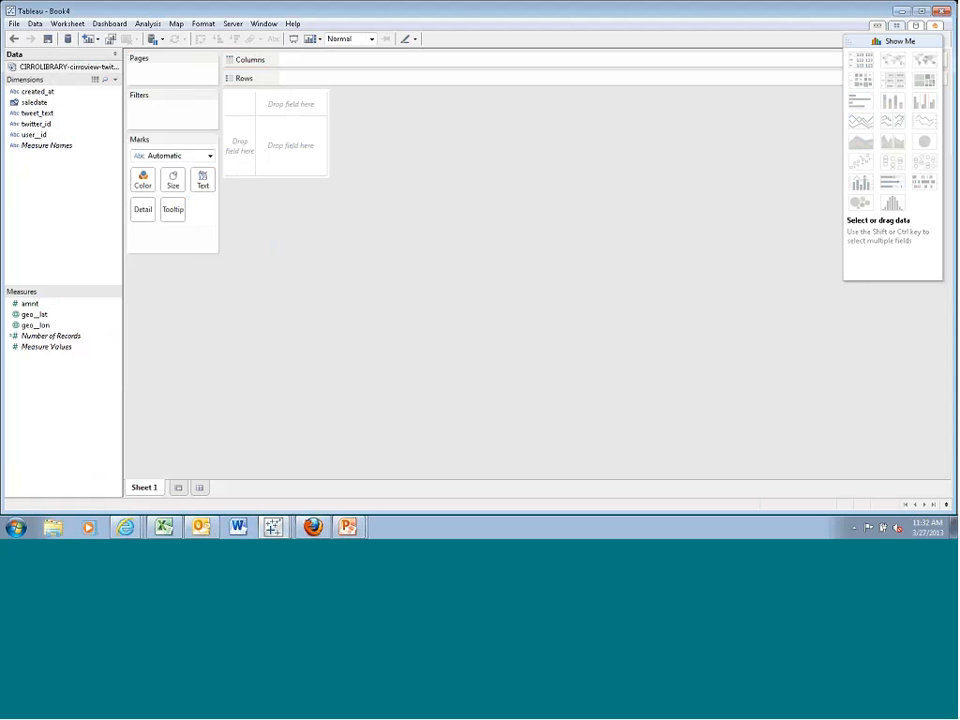
- Convert geo__lat and geo__lon to dimensions and plot the distinct count of amnt by them on a symbol map
{"action": "left_click_drag", "start_coordinate": [30, 303], "coordinate": [298, 169]}
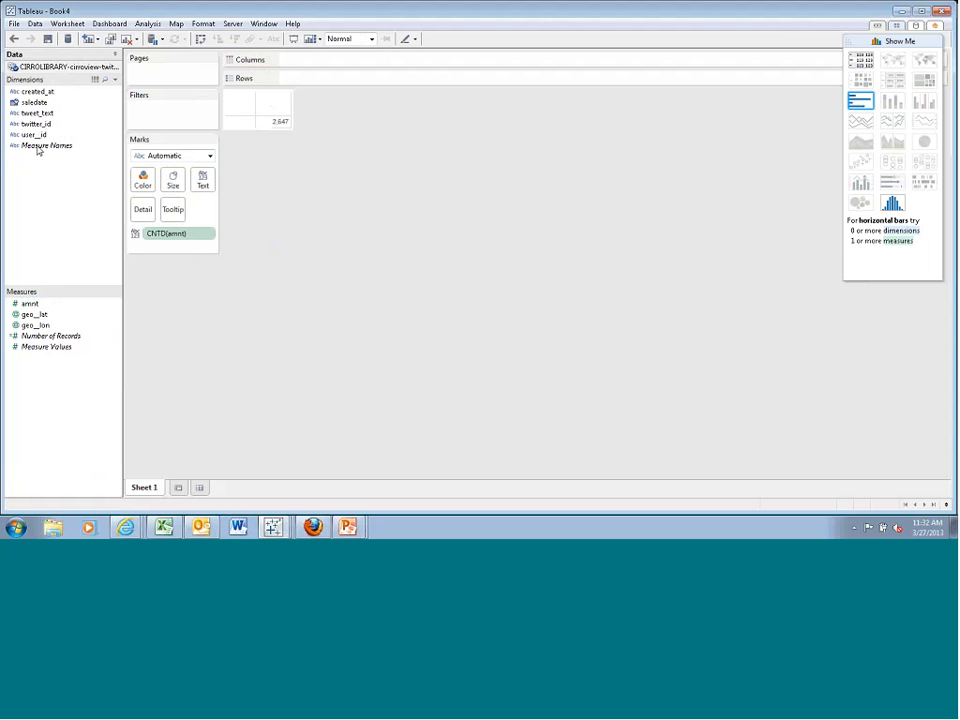
{"action": "left_click_drag", "start_coordinate": [36, 324], "coordinate": [73, 181]}
{"action": "left_click_drag", "start_coordinate": [42, 115], "coordinate": [231, 103]}
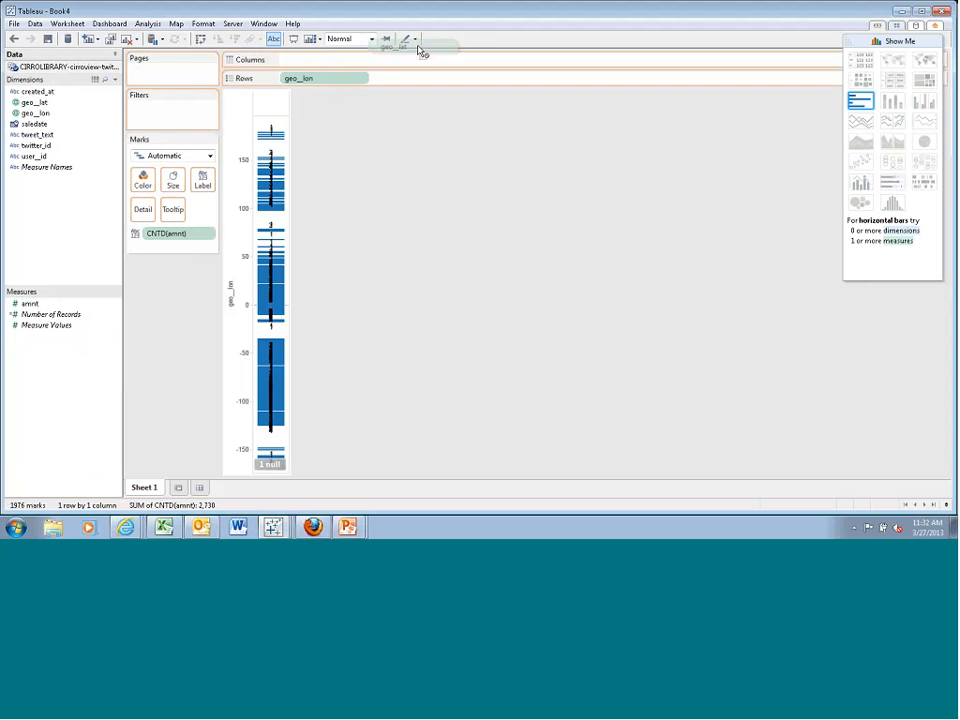
{"action": "left_click_drag", "start_coordinate": [410, 60], "coordinate": [410, 60]}
{"action": "left_click", "coordinate": [893, 60]}
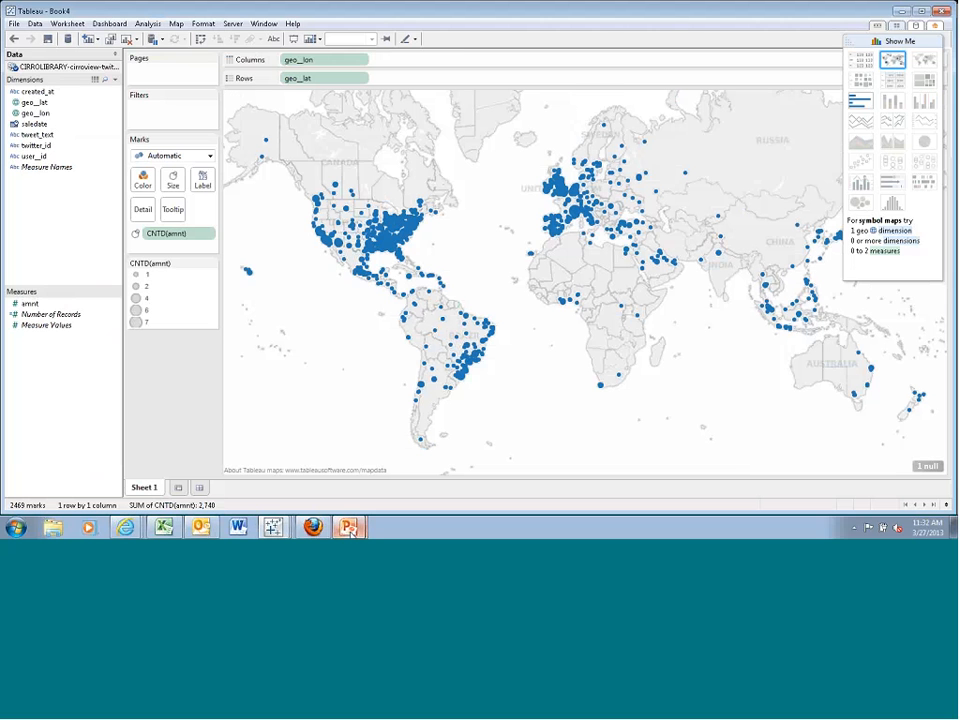
- Switch to the Bloor Demo Deck_3-27-13 presentation in PowerPoint and start its slide show
{"action": "mouse_move", "coordinate": [348, 527]}
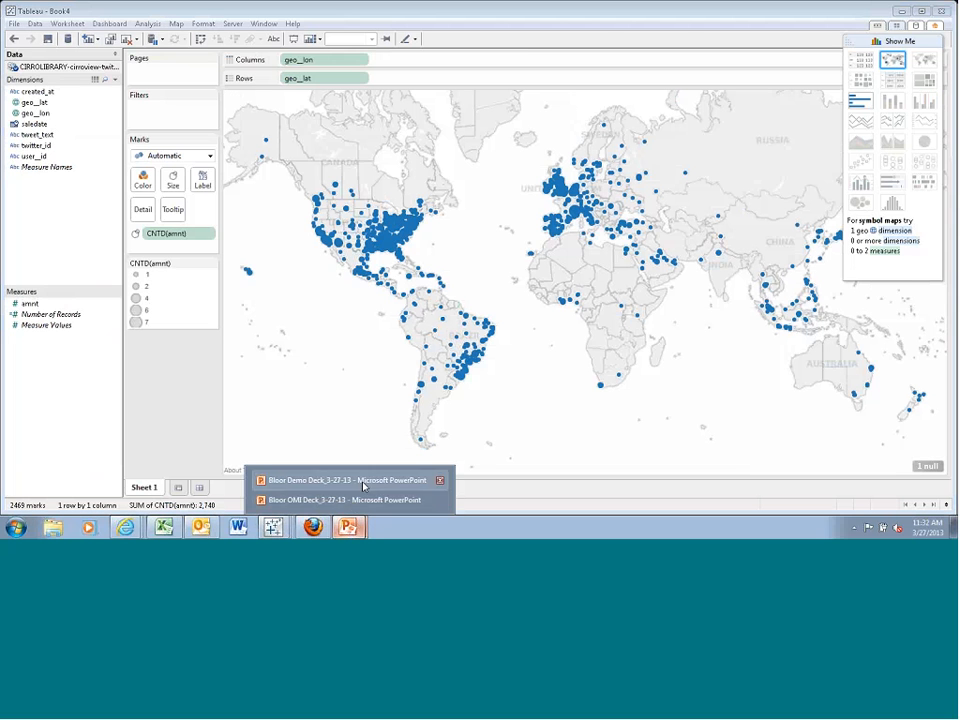
{"action": "left_click", "coordinate": [345, 480]}
{"action": "left_click", "coordinate": [818, 504]}
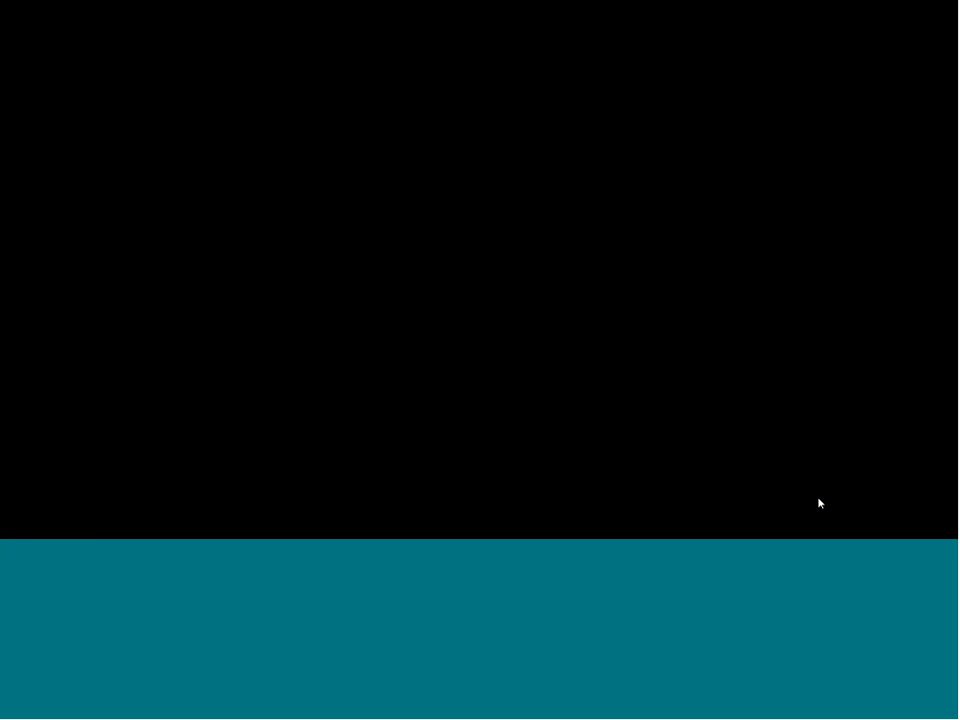